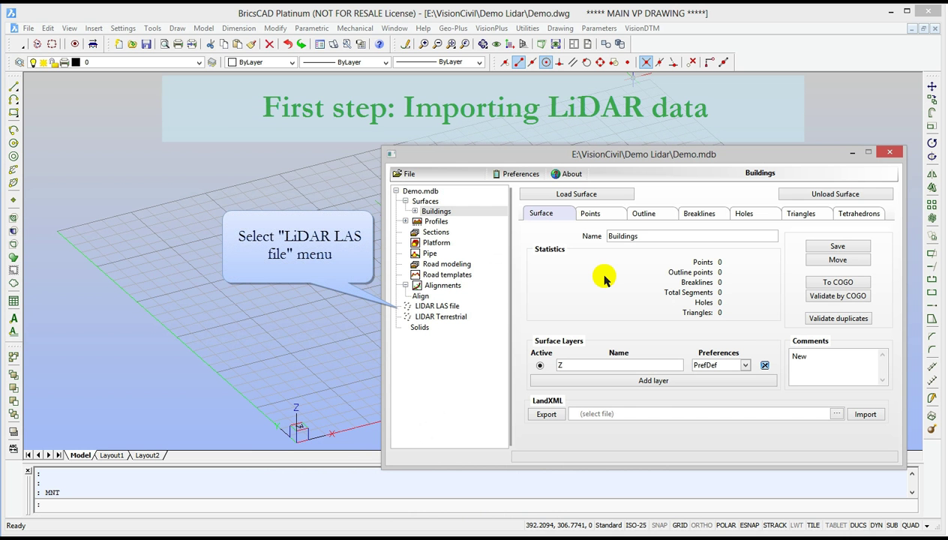
Load the LiDAR LAS file TO_core_last_zoom.las and initialize its data
click(440, 314)
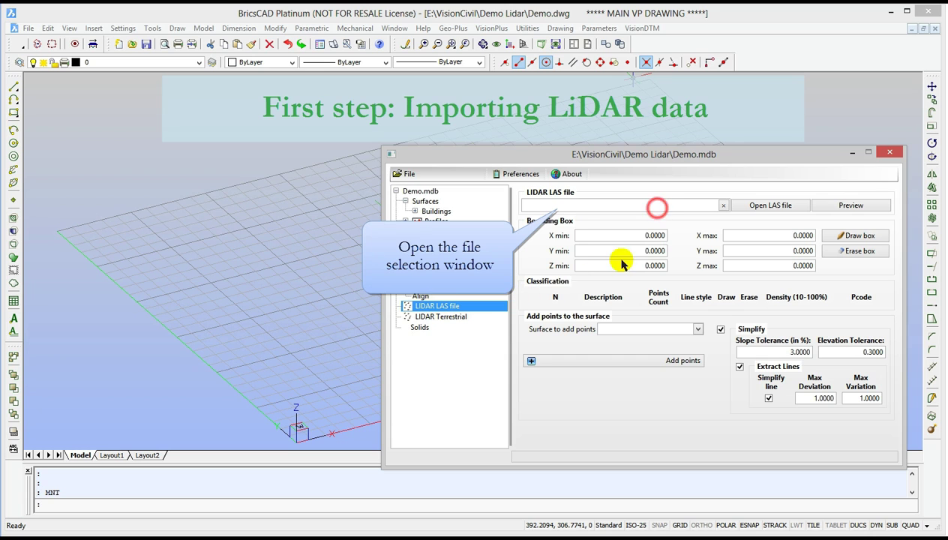
click(656, 207)
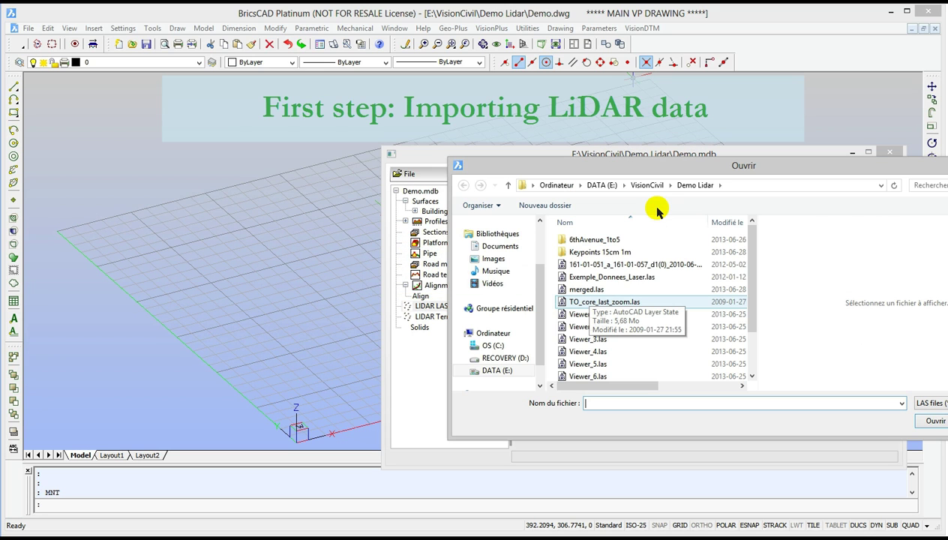
click(590, 303)
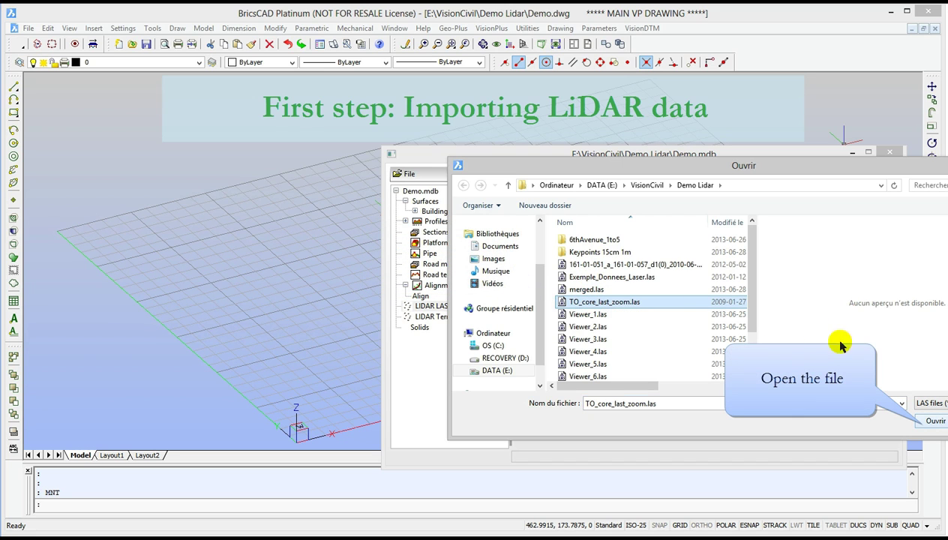
click(925, 418)
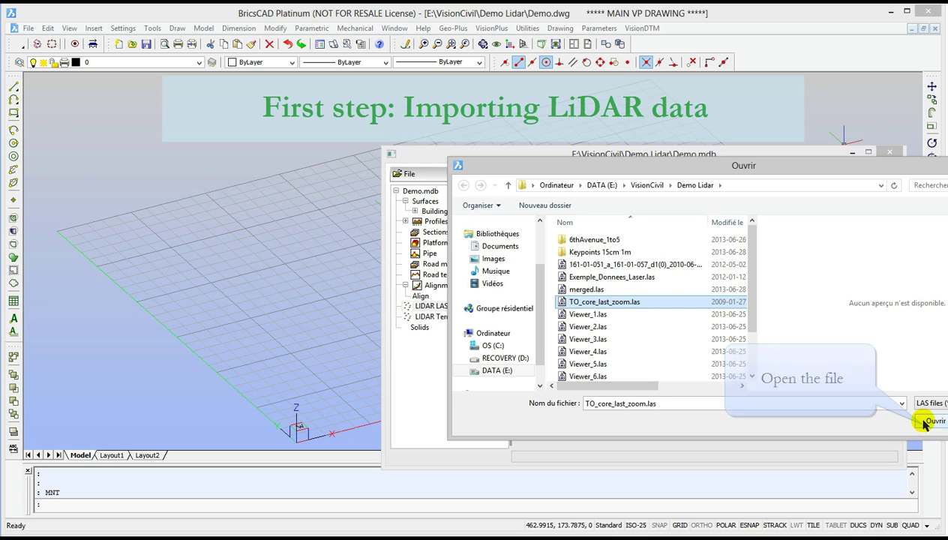
click(927, 422)
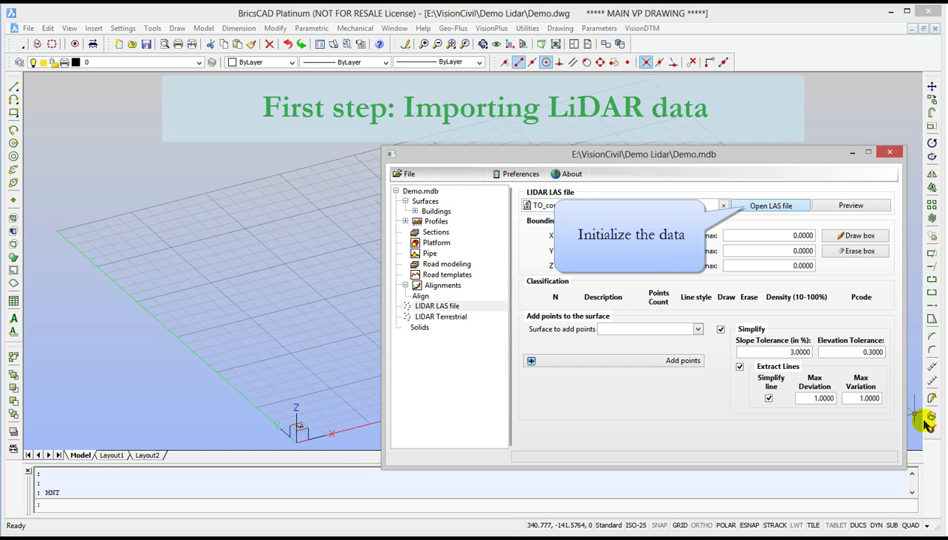
click(761, 214)
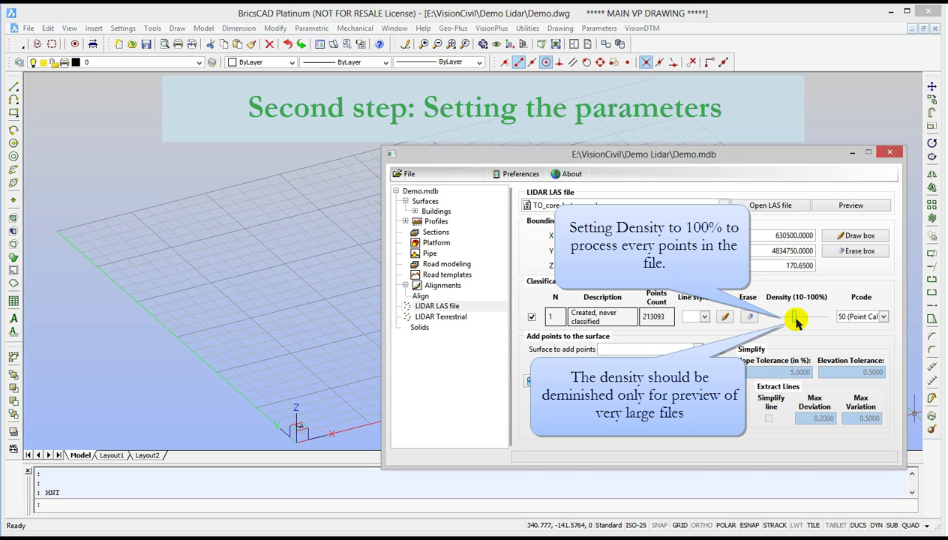
Set the point density to 100% and enable simplification with slope tolerance 3% and elevation tolerance 0.3
drag(795, 319, 827, 318)
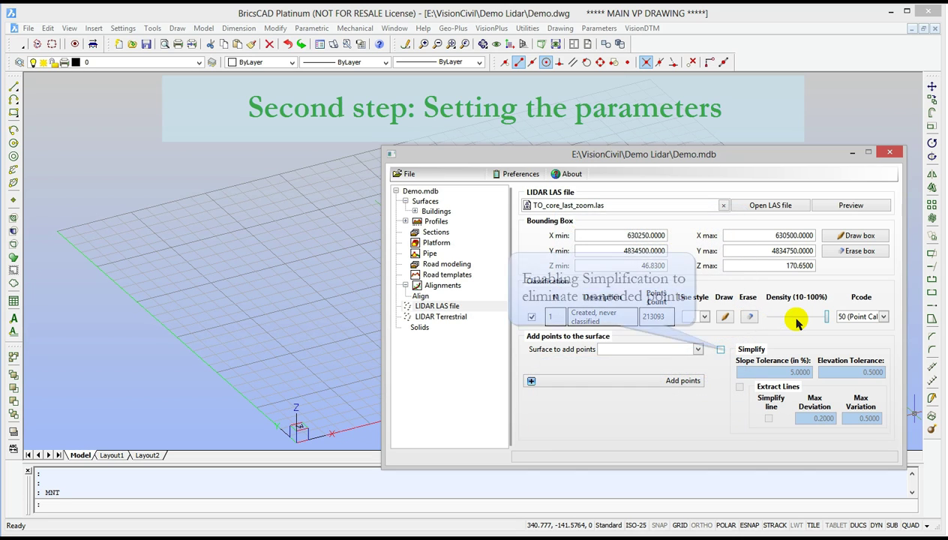
click(720, 350)
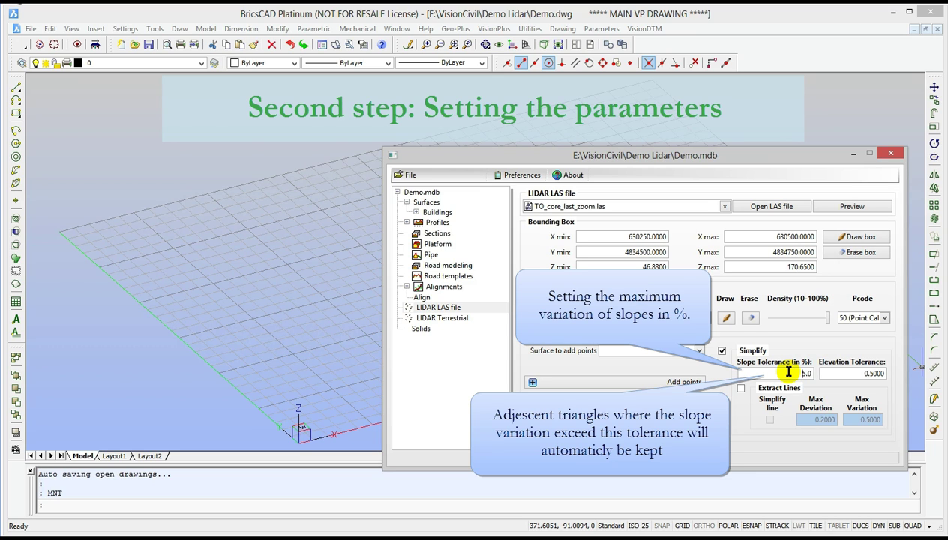
text(3)
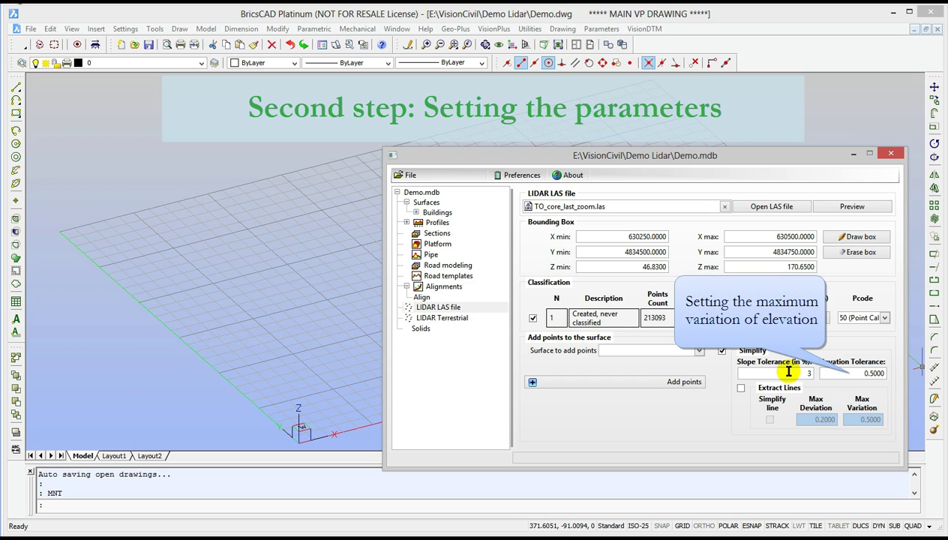
click(878, 373)
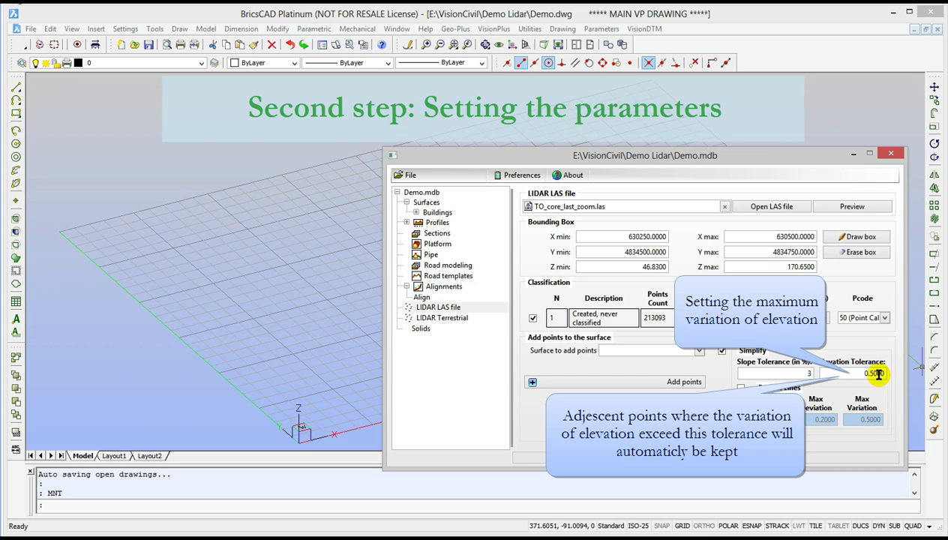
text(0.3)
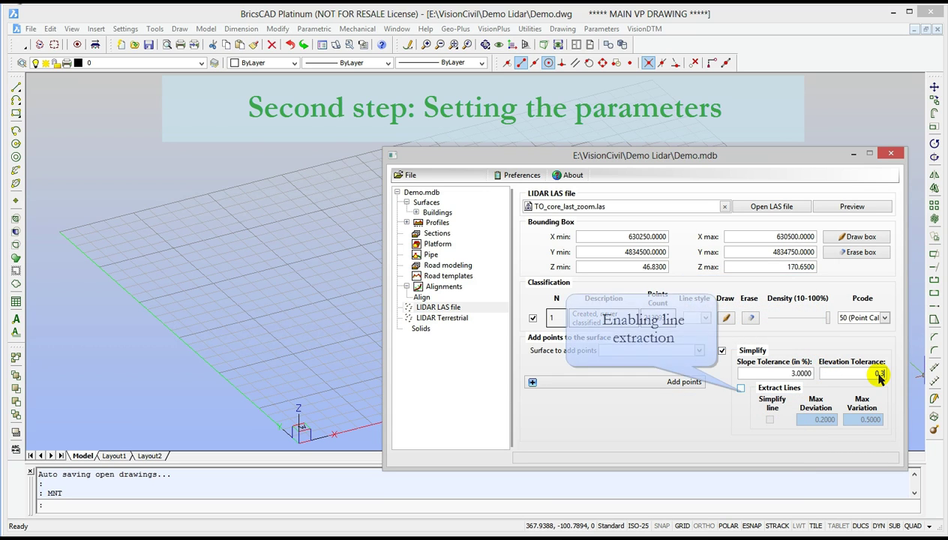
Enable line extraction with max deviation 0.7 and max variation 1, and choose Buildings as the surface to add points to
click(741, 389)
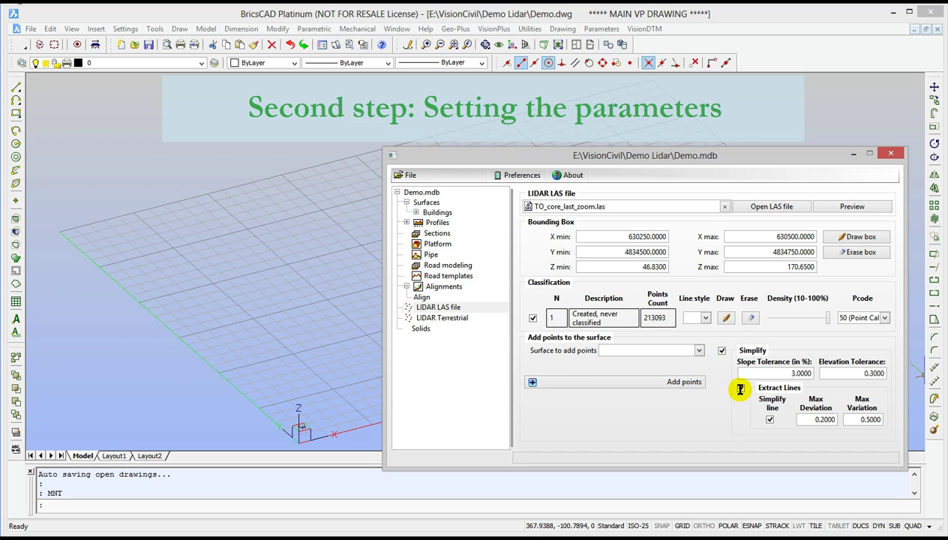
click(813, 420)
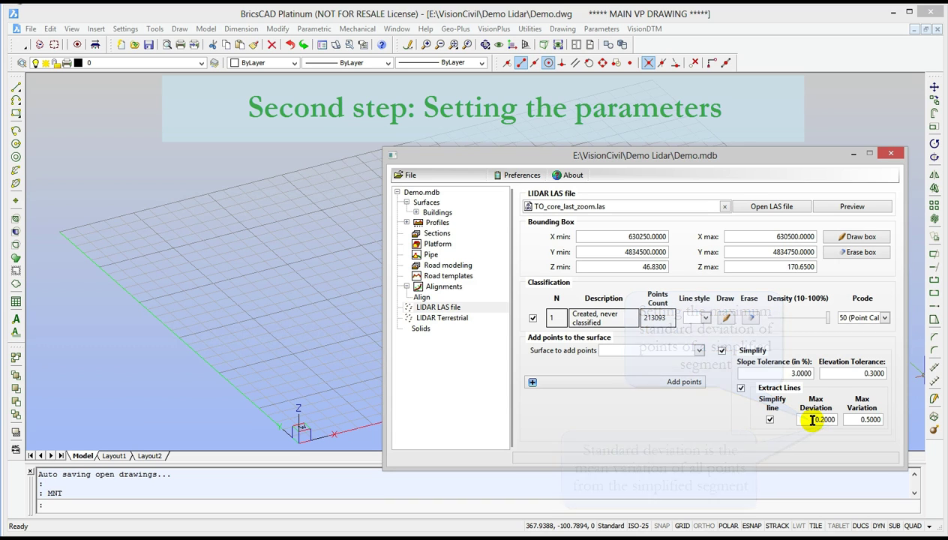
text(0.7)
key(Tab)
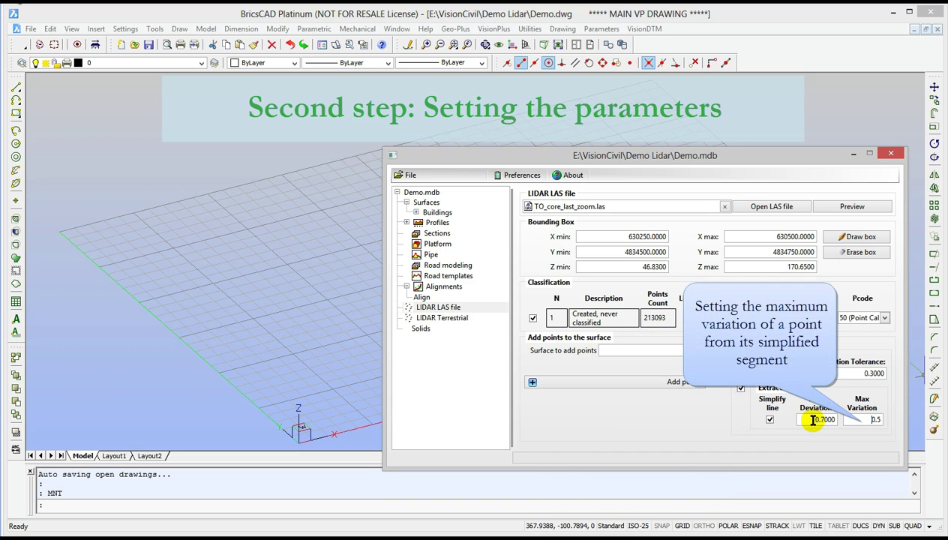
click(865, 419)
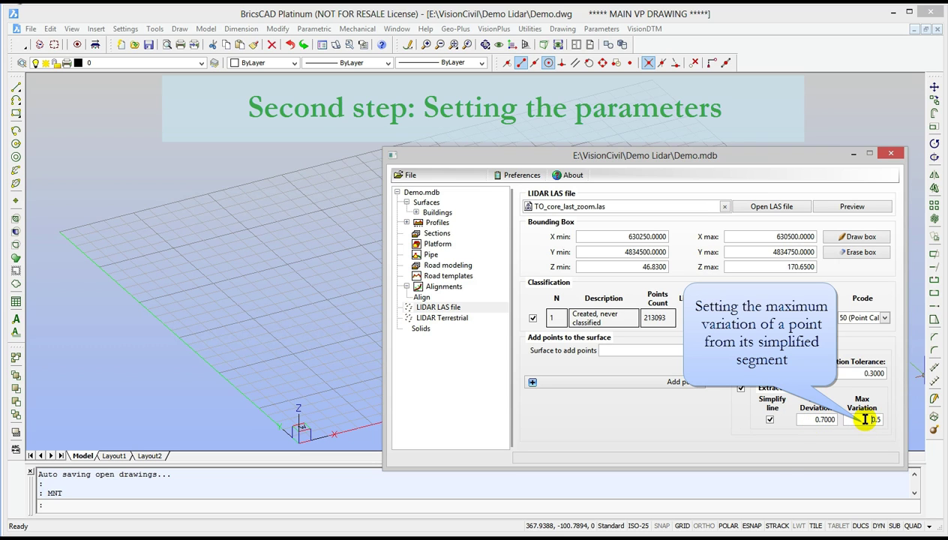
key(Delete)
key(Delete)
key(Delete)
text(1)
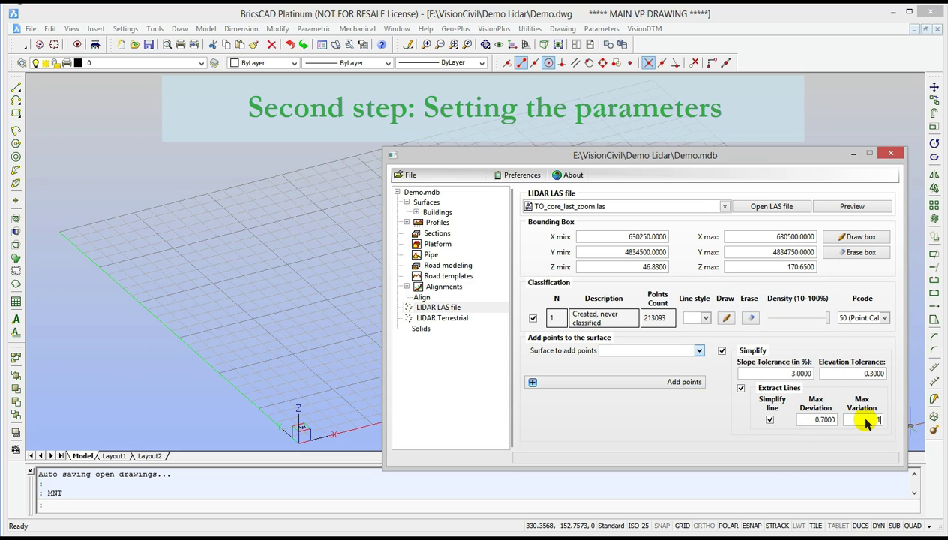
click(699, 351)
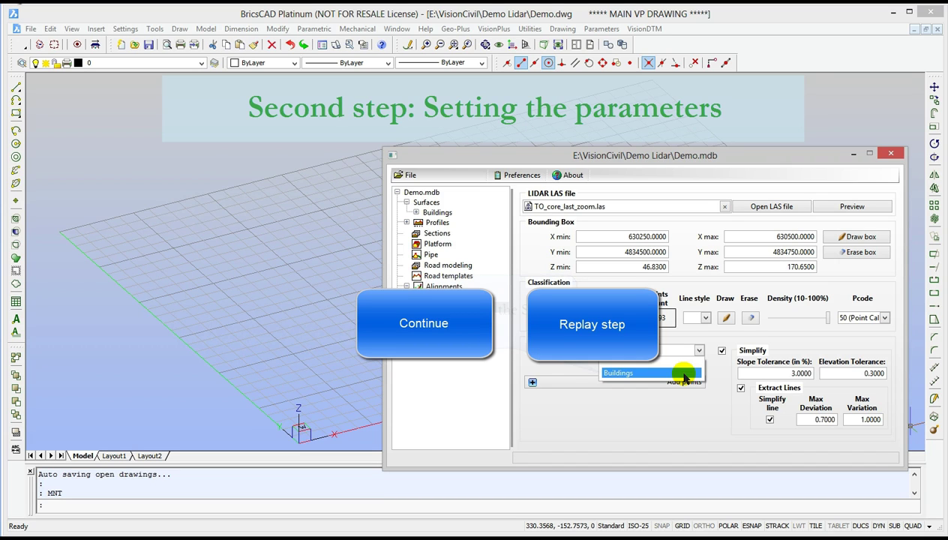
click(685, 373)
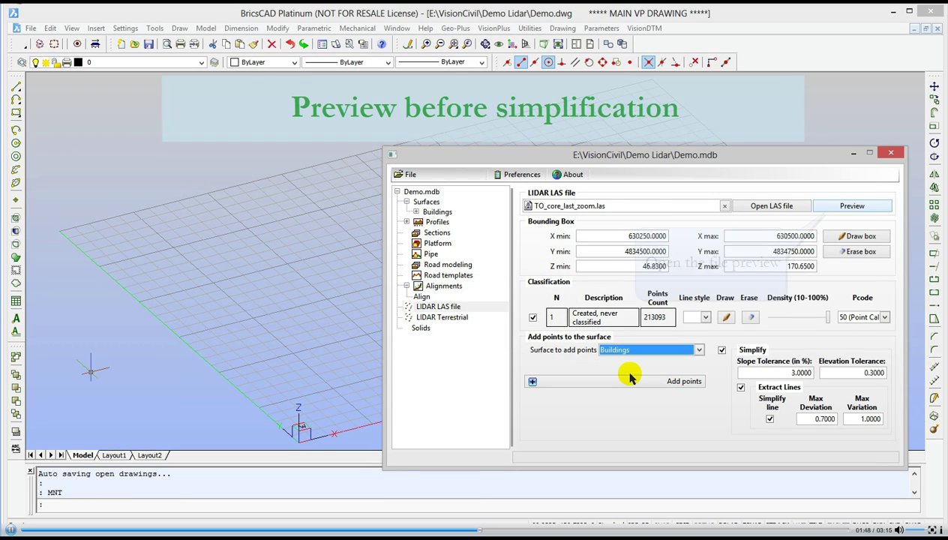
Preview the LAS point cloud before simplification and examine it in 3D
click(839, 210)
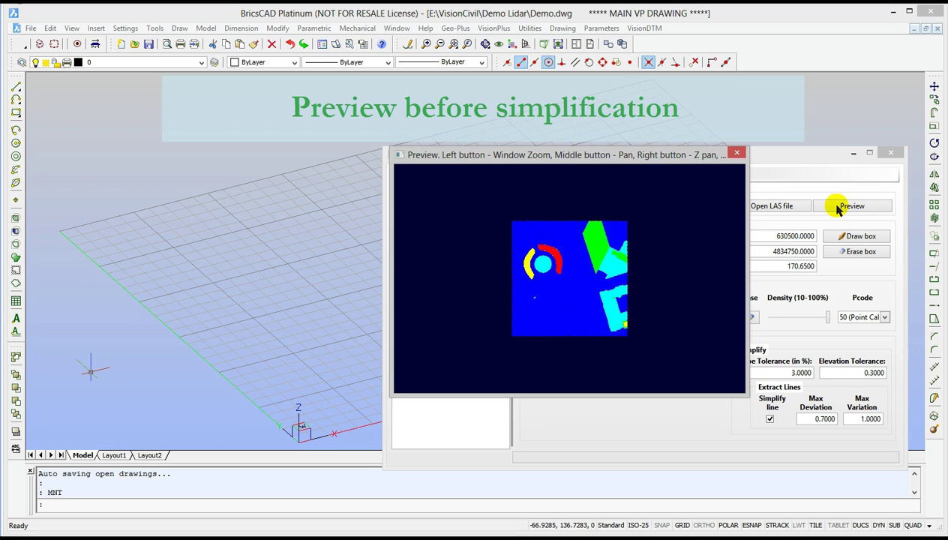
shift+middle_drag(567, 348, 572, 351)
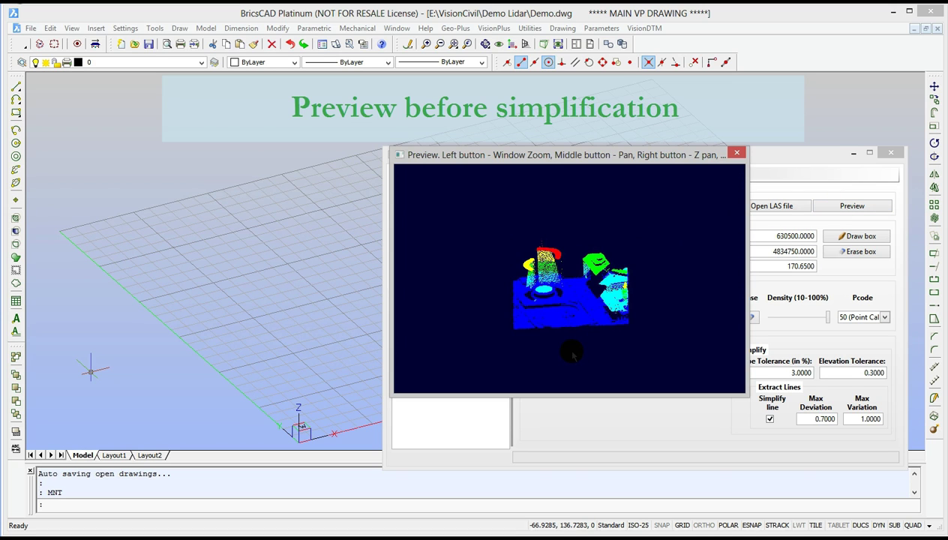
right_drag(566, 234, 574, 321)
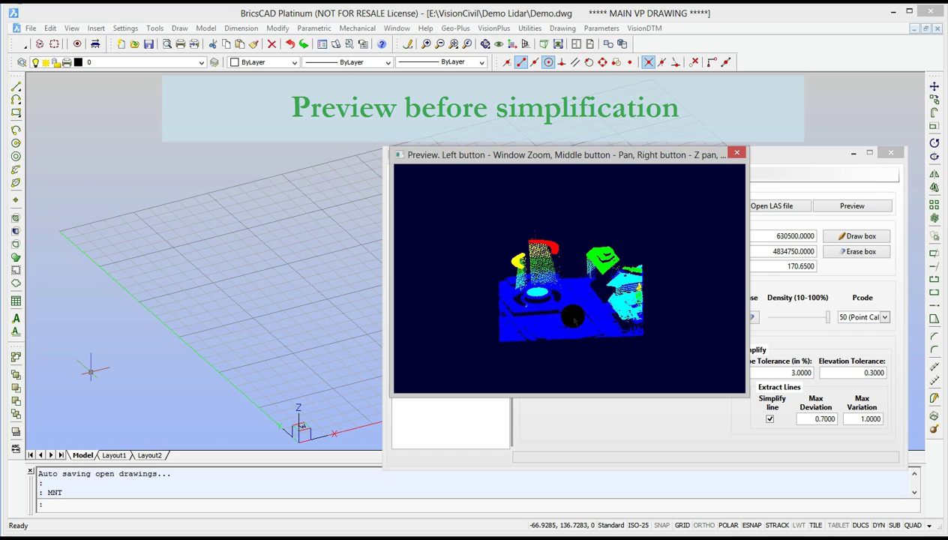
scroll(573, 318, up, 3)
shift+middle_drag(569, 327, 580, 300)
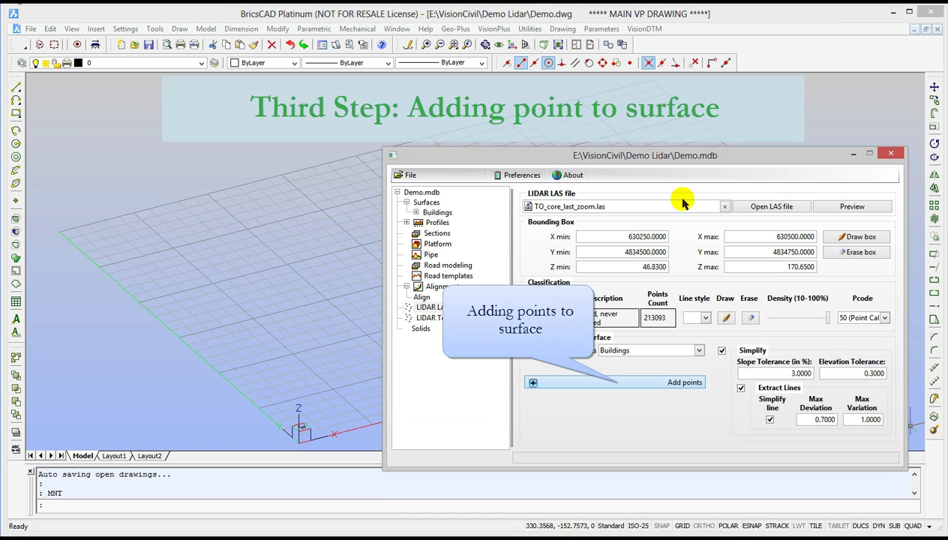
Add the LAS points to the Buildings surface and inspect the preview of the simplified result
click(660, 383)
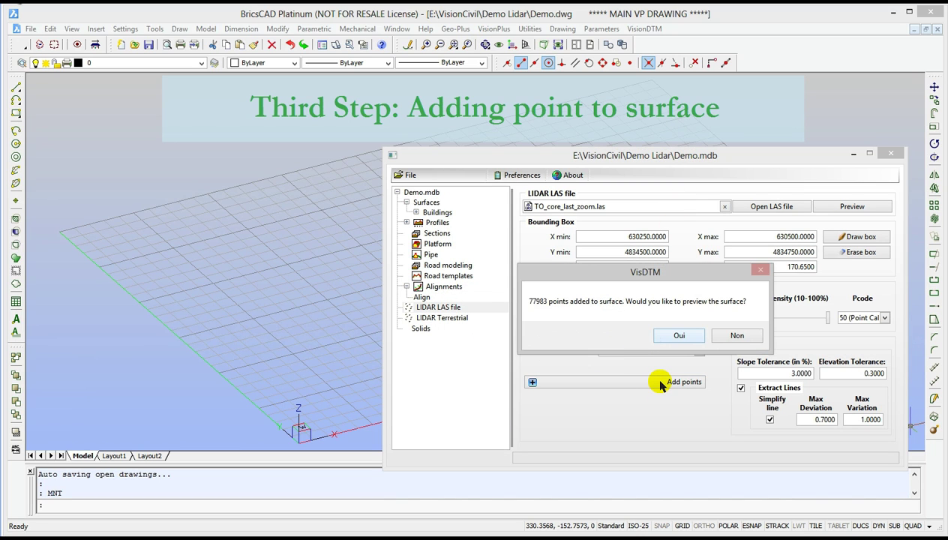
click(675, 337)
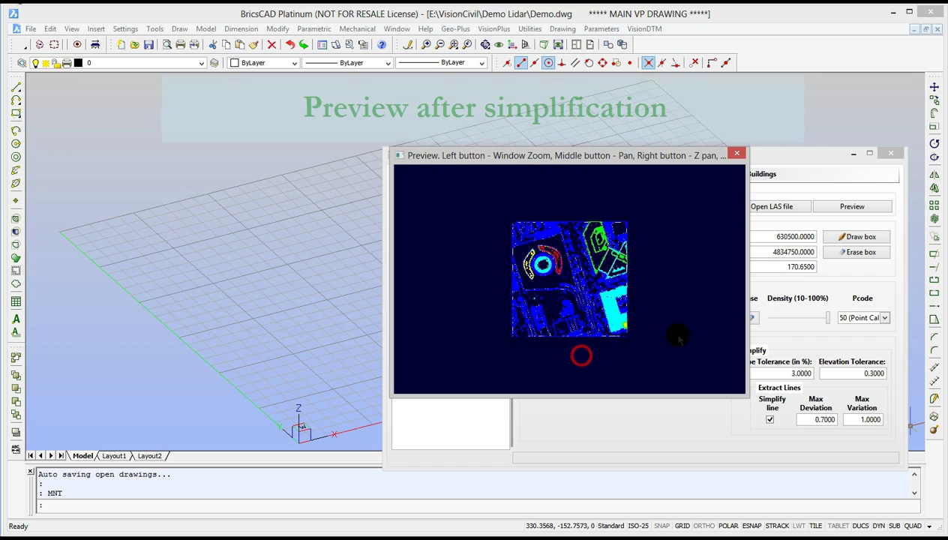
scroll(581, 357, up, 2)
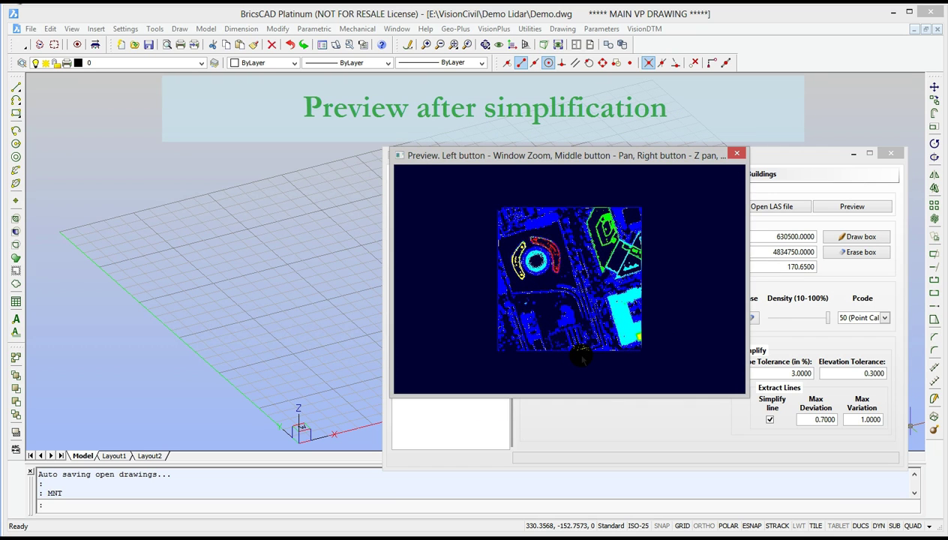
scroll(582, 357, up, 1)
shift+middle_drag(582, 357, 583, 158)
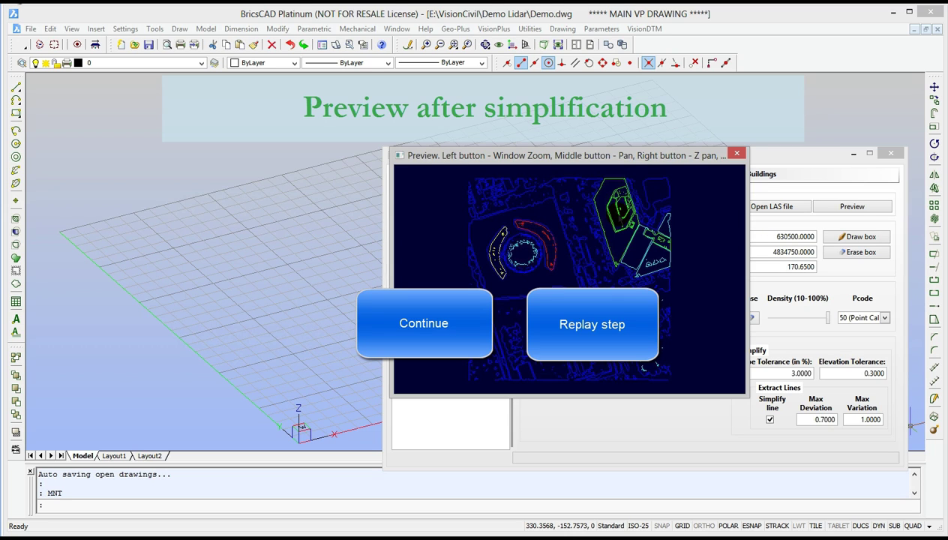
click(737, 153)
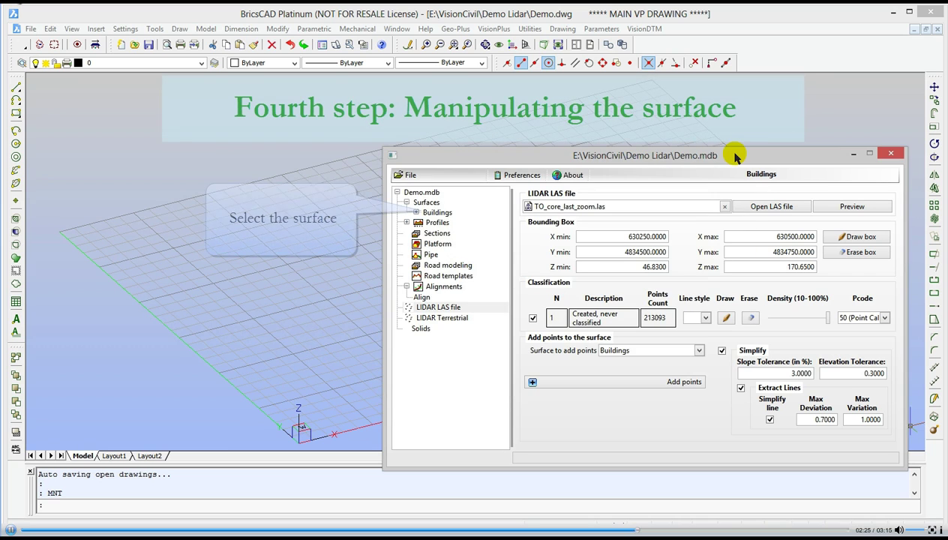
Triangulate the Buildings surface and draw its breaklines in the drawing
click(418, 214)
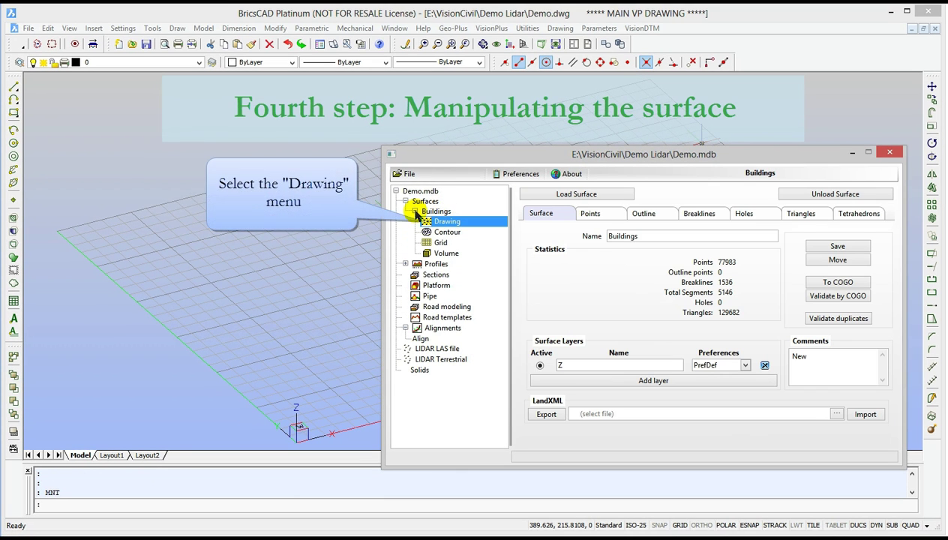
click(445, 226)
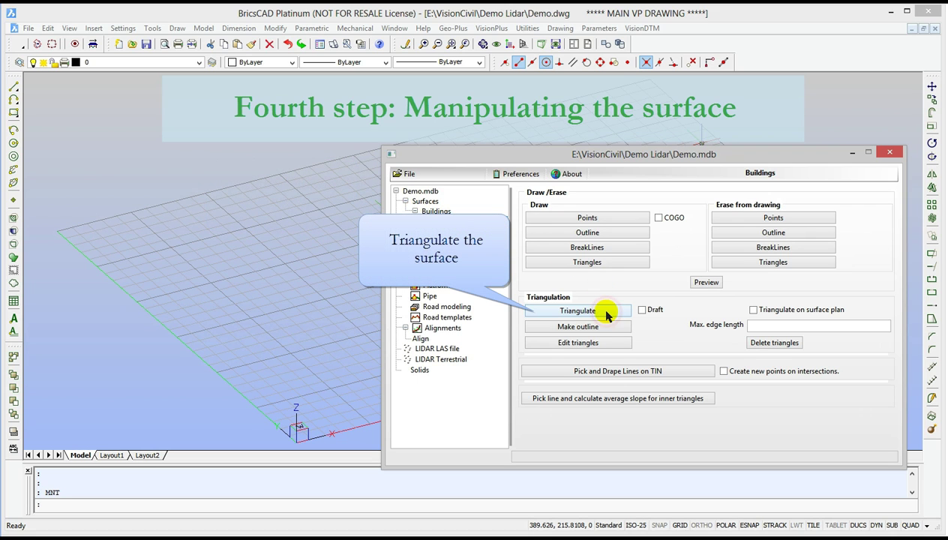
click(588, 248)
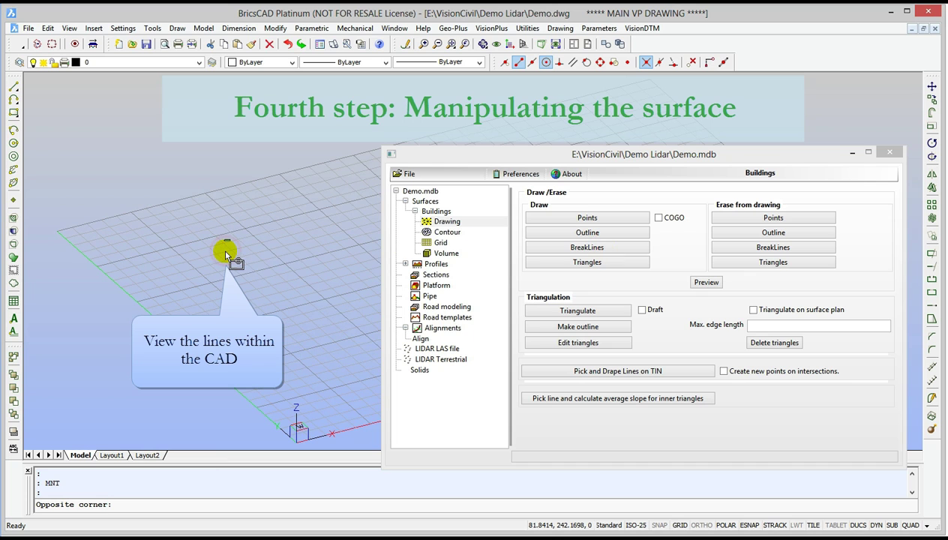
Zoom to the drawing's extents to examine the drawn breaklines
text(z)
key(Return)
text(e)
key(Return)
scroll(360, 214, up, 1)
scroll(94, 212, down, 1)
scroll(225, 244, down, 1)
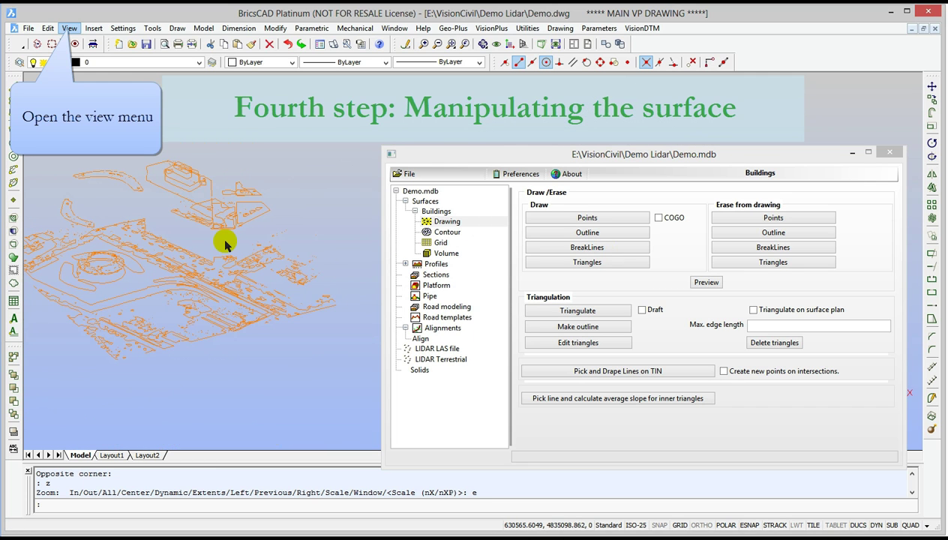
Switch the drawing to the top view and draw the triangles of the Buildings surface
click(70, 29)
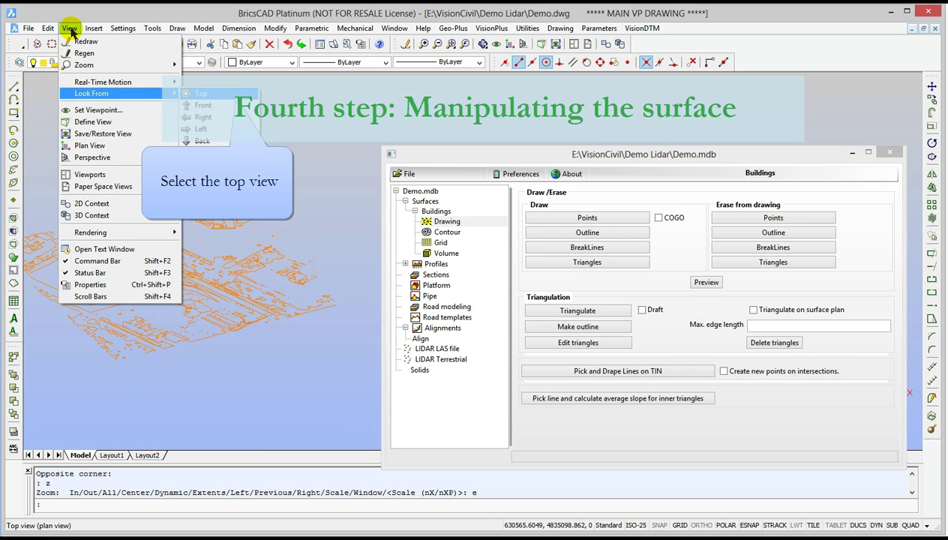
click(218, 94)
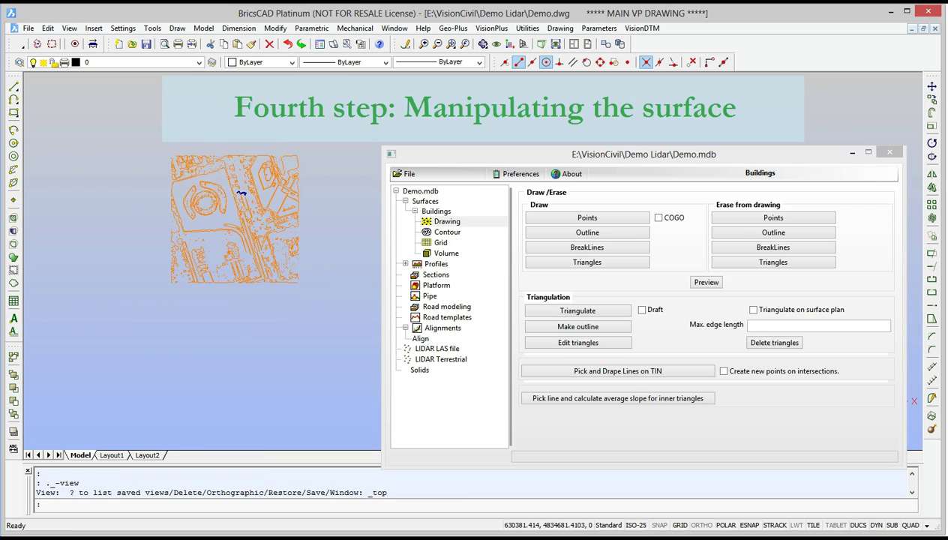
scroll(238, 190, up, 2)
scroll(243, 195, up, 1)
scroll(150, 174, down, 1)
scroll(147, 173, down, 1)
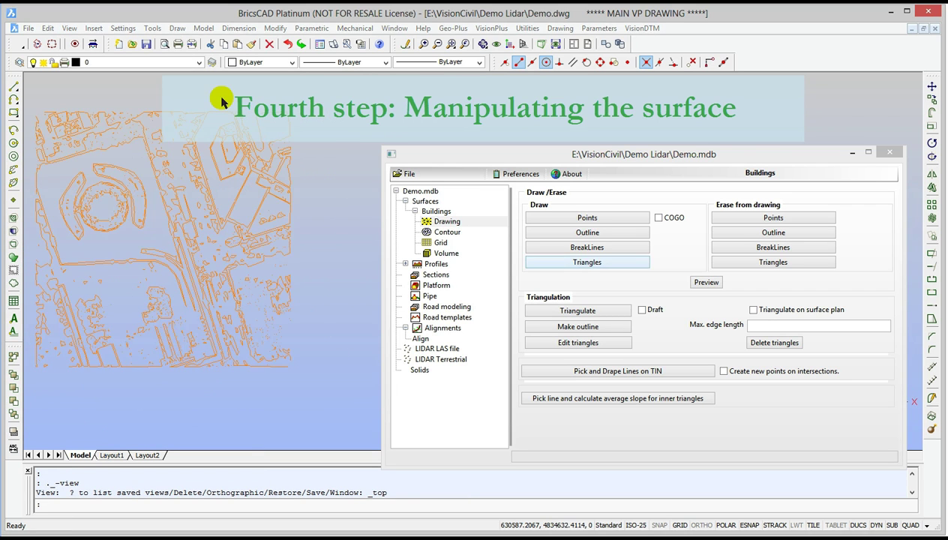
click(604, 262)
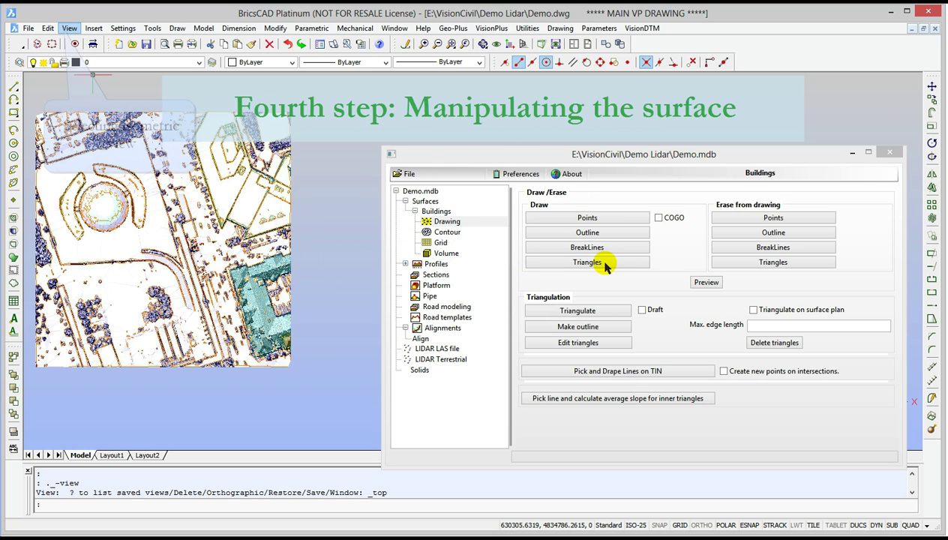